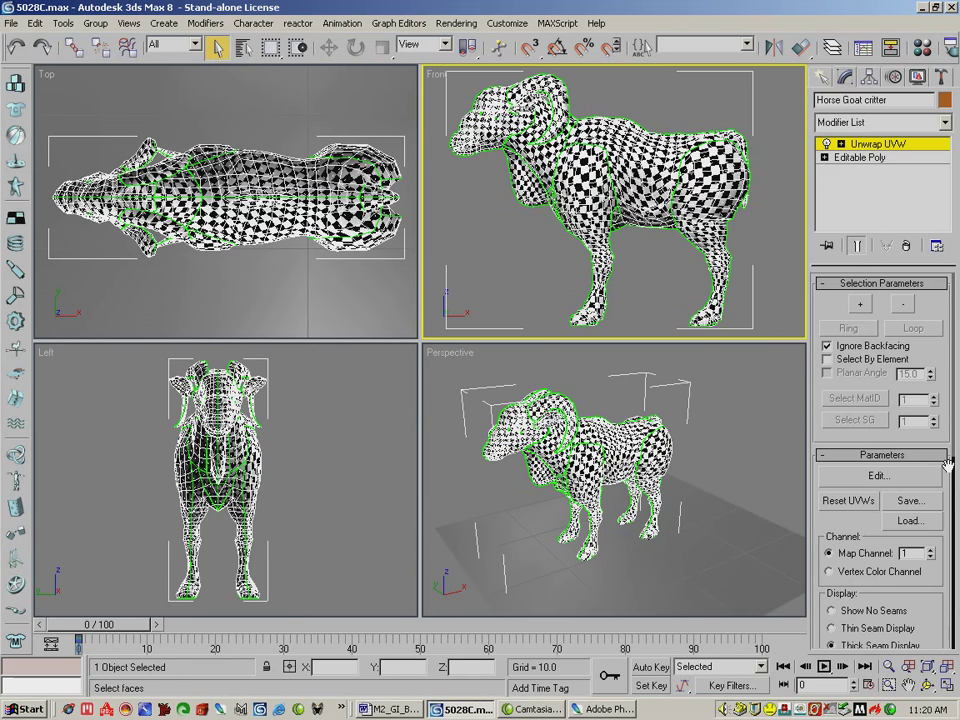
- Open the critter's UV layout for editing and render its UVW template at 1024 × 1024
{"action": "left_click", "coordinate": [880, 477]}
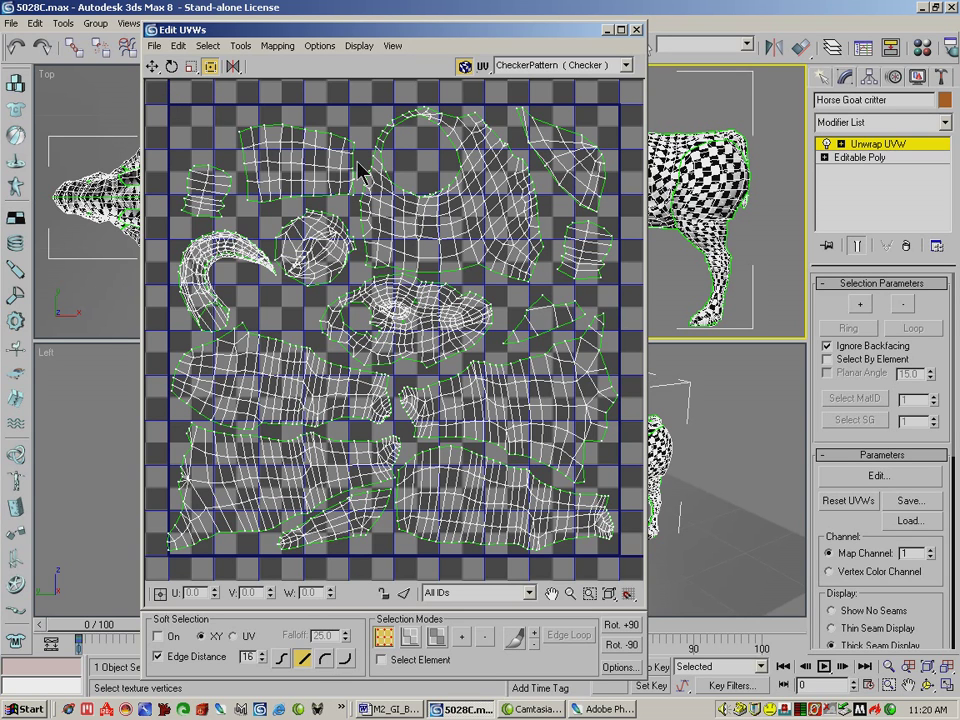
{"action": "left_click", "coordinate": [241, 45]}
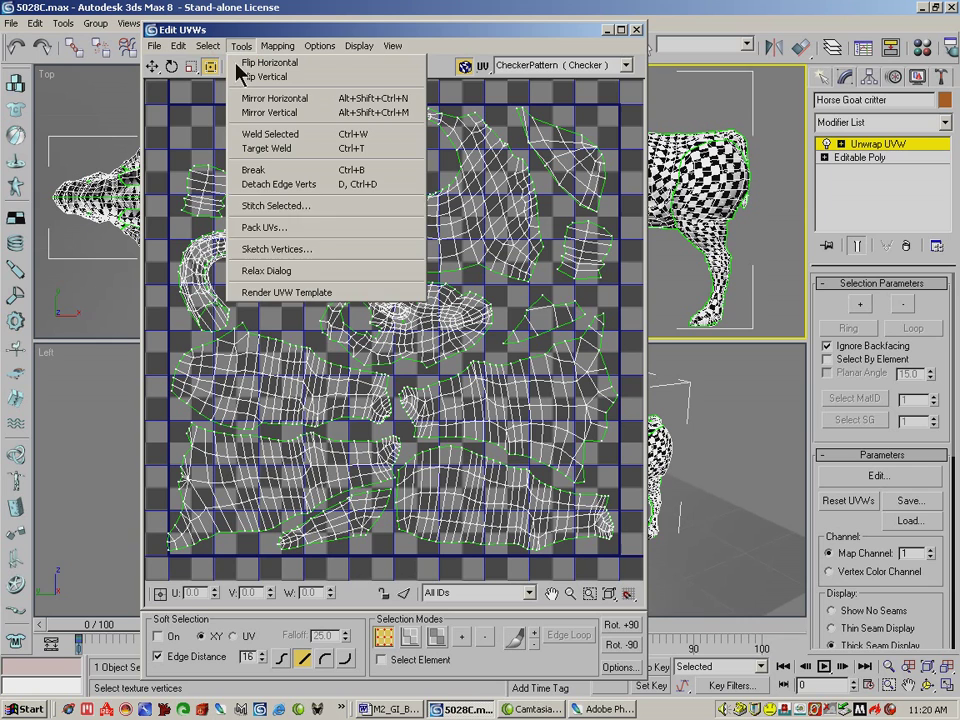
{"action": "left_click", "coordinate": [259, 293]}
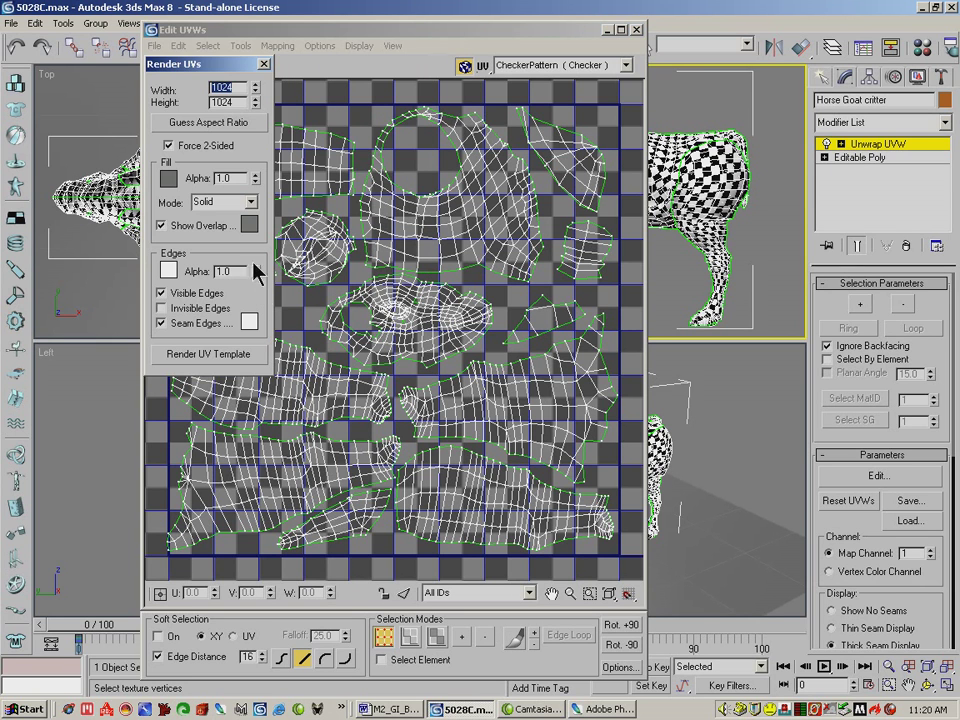
{"action": "left_click_drag", "start_coordinate": [213, 62], "coordinate": [180, 49]}
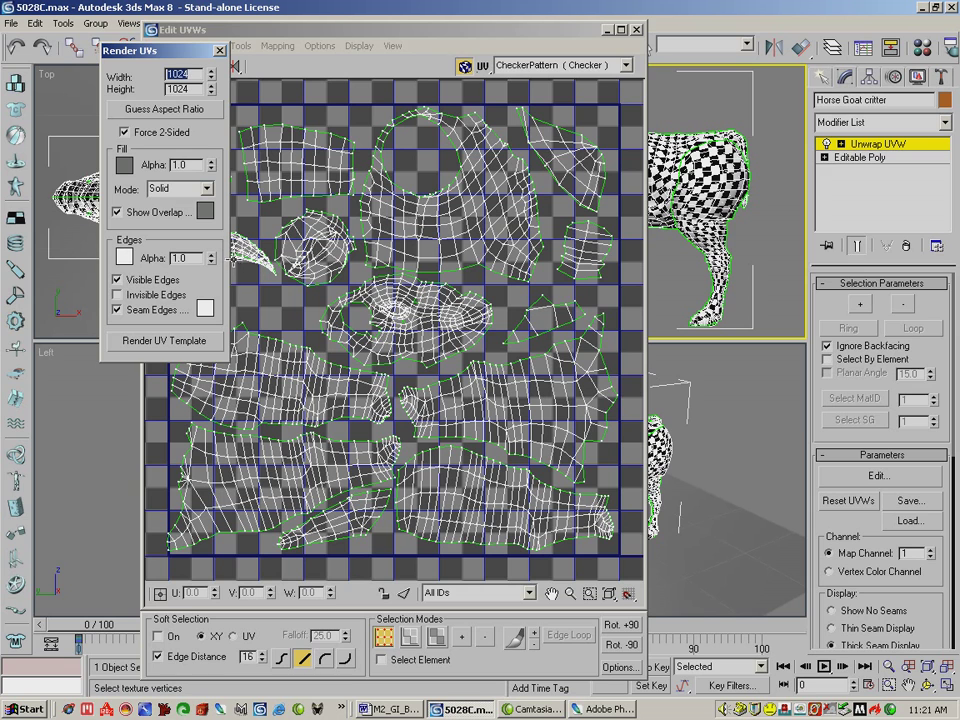
{"action": "left_click", "coordinate": [179, 72]}
{"action": "key", "text": "Tab"}
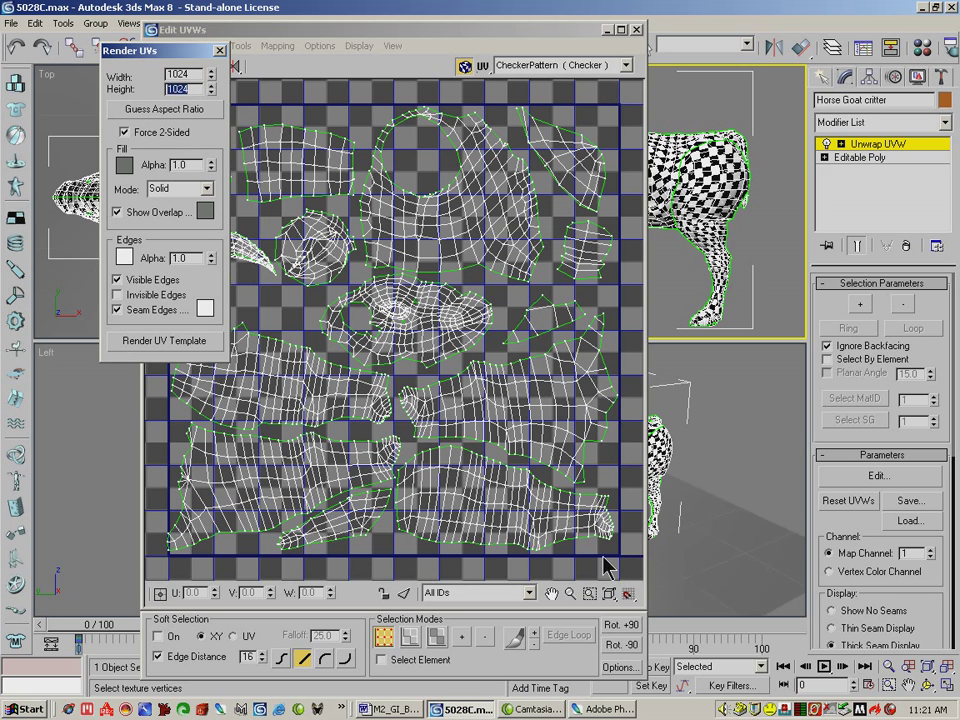
{"action": "left_click", "coordinate": [142, 340]}
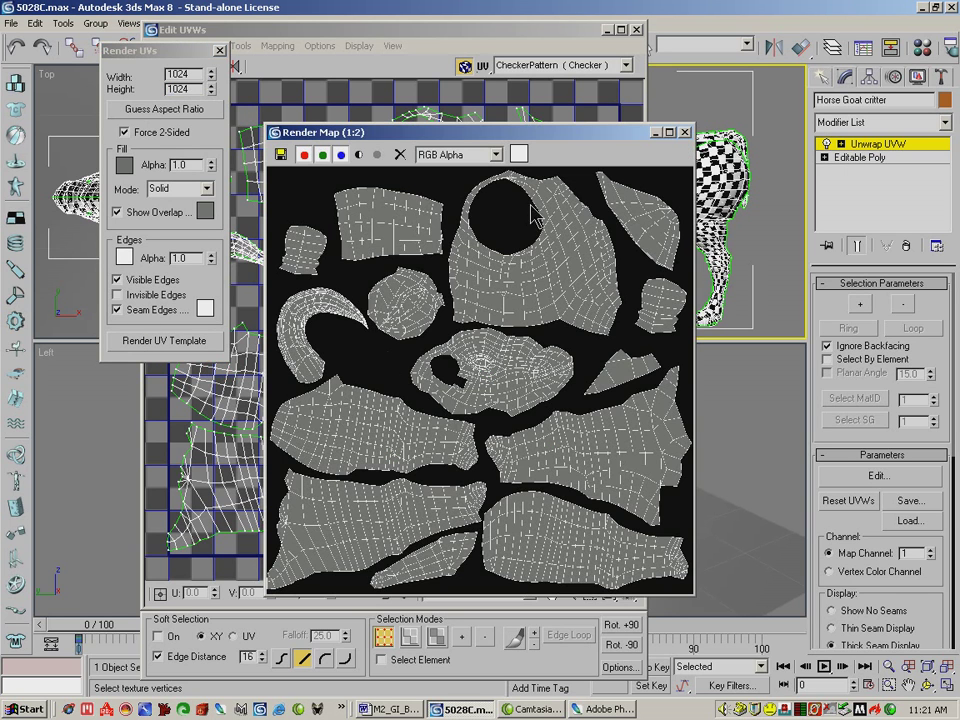
- Inspect the alpha channel of the rendered UV map and return to the color display
{"action": "left_click_drag", "start_coordinate": [452, 137], "coordinate": [532, 77]}
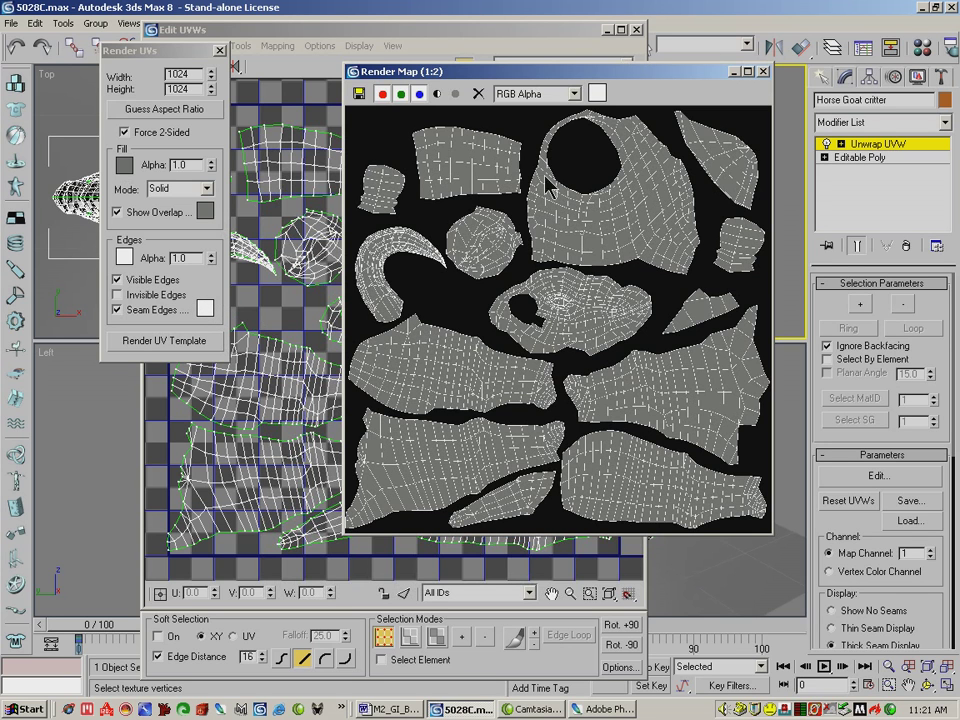
{"action": "left_click", "coordinate": [437, 93]}
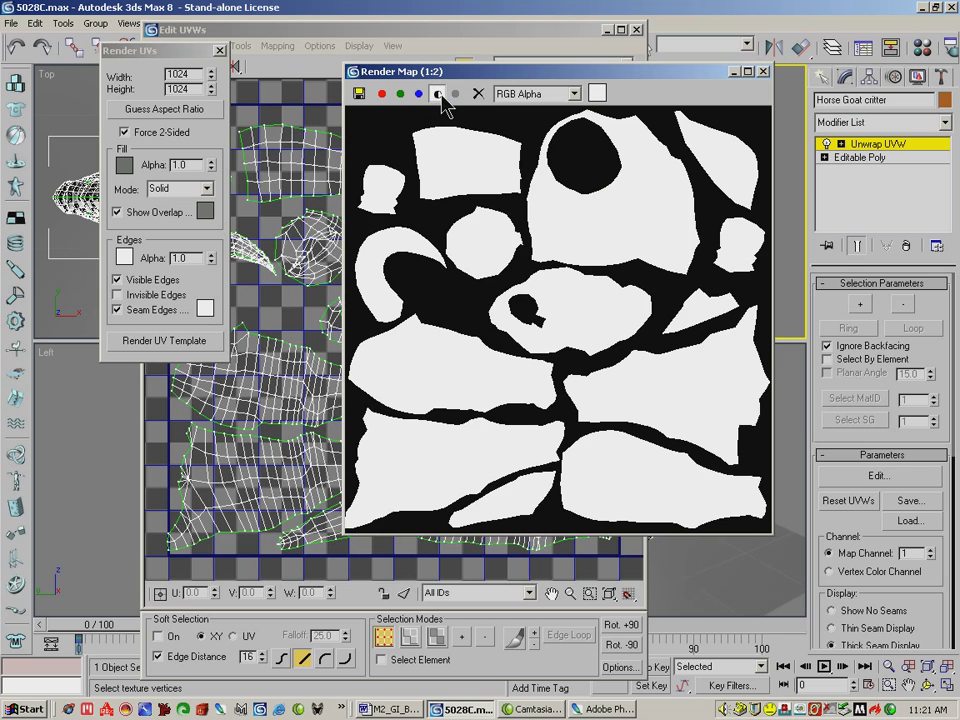
{"action": "left_click", "coordinate": [439, 94]}
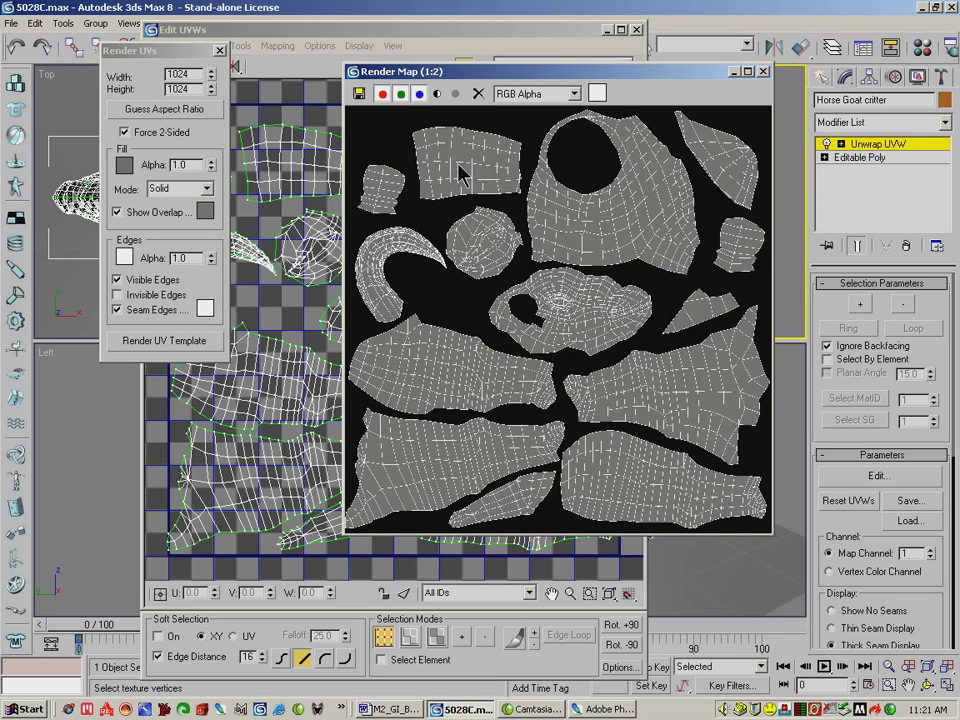
- Start saving the rendered UV map to the Desktop under the file name "horse tex template"
{"action": "left_click", "coordinate": [360, 96]}
{"action": "left_click", "coordinate": [339, 92]}
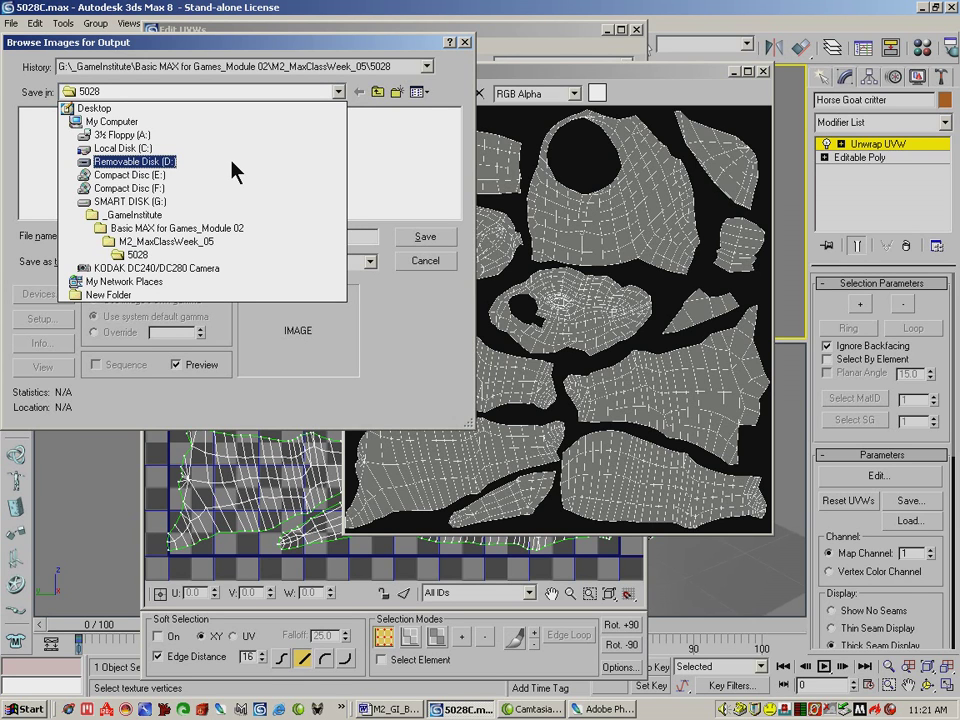
{"action": "left_click", "coordinate": [94, 108]}
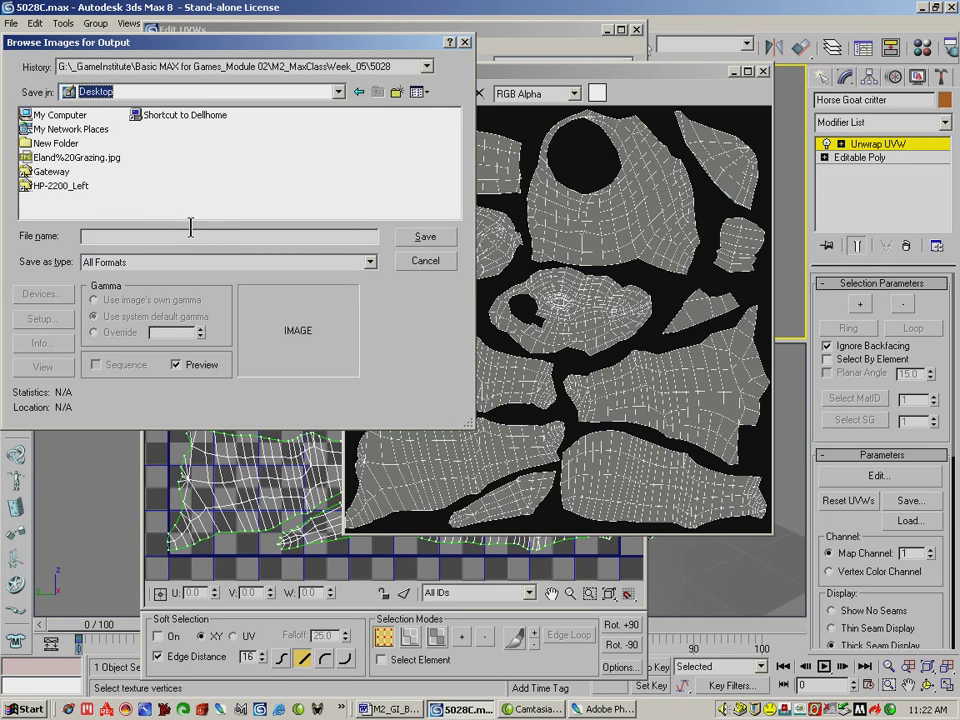
{"action": "left_click", "coordinate": [124, 236]}
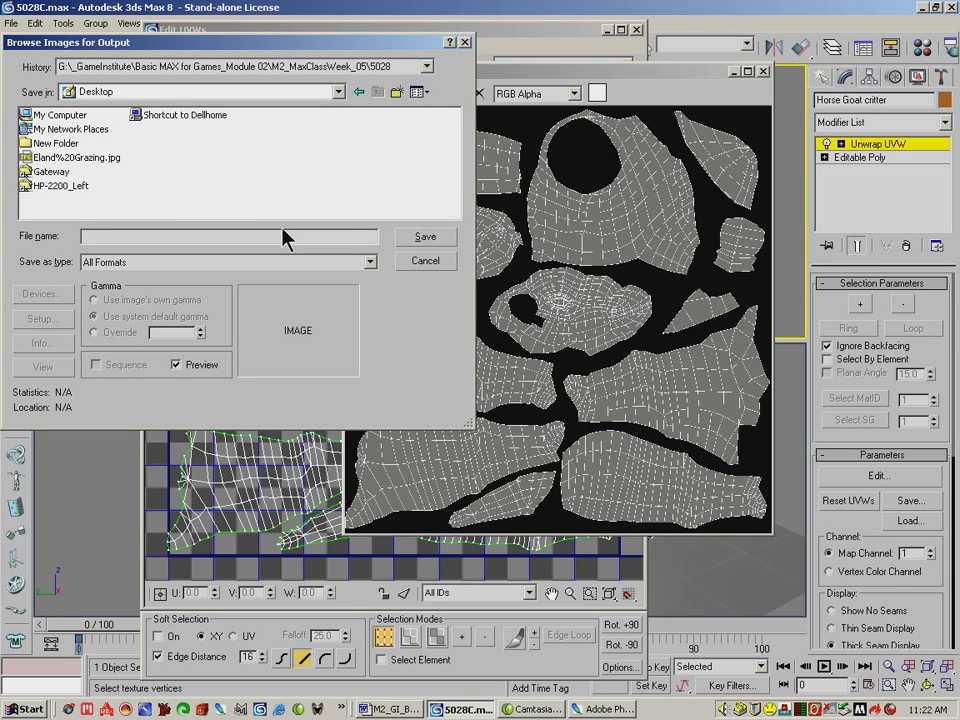
{"action": "type", "text": "ho"}
{"action": "type", "text": "rse tewx"}
{"action": "type", "text": "x"}
- Save the map in Targa format at 32 bits per pixel
{"action": "left_click", "coordinate": [370, 262]}
{"action": "left_click_drag", "start_coordinate": [370, 290], "coordinate": [381, 343]}
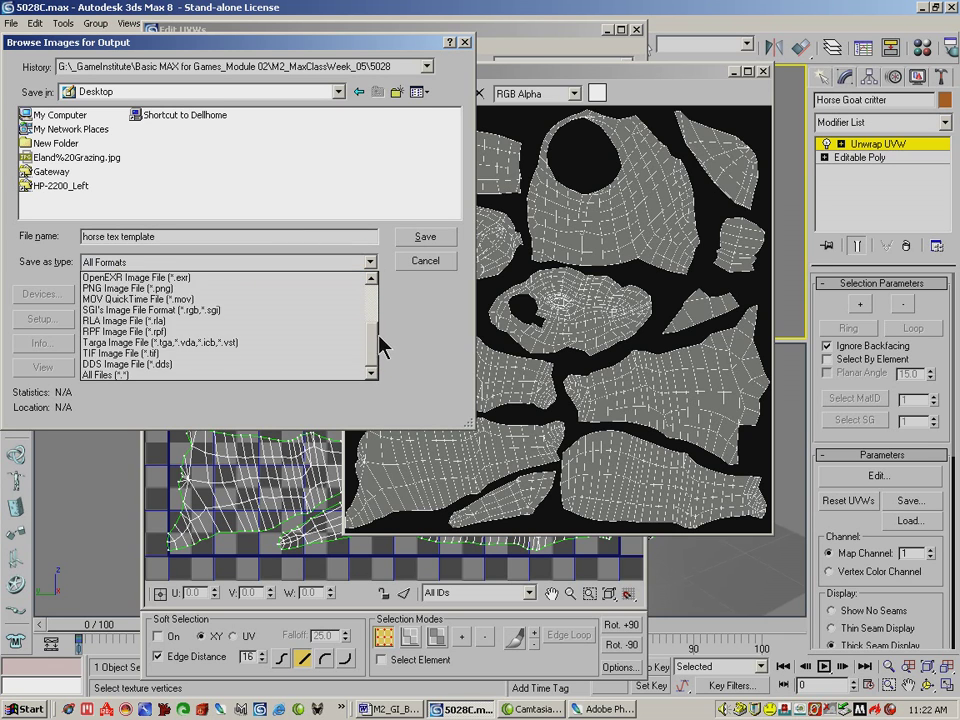
{"action": "left_click", "coordinate": [296, 337]}
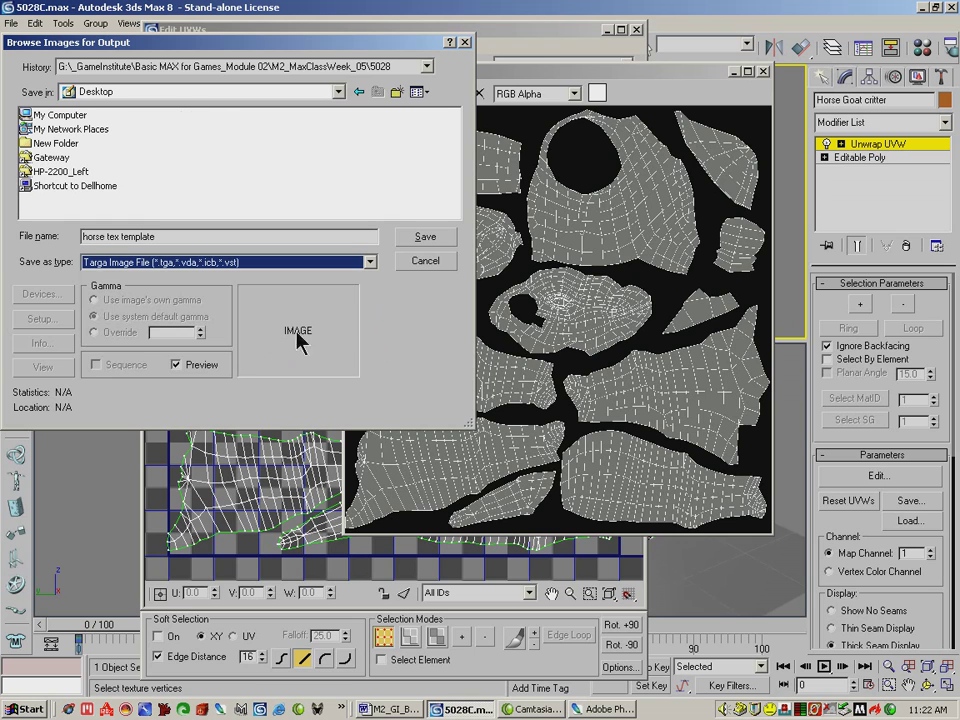
{"action": "left_click", "coordinate": [443, 240]}
{"action": "left_click", "coordinate": [152, 171]}
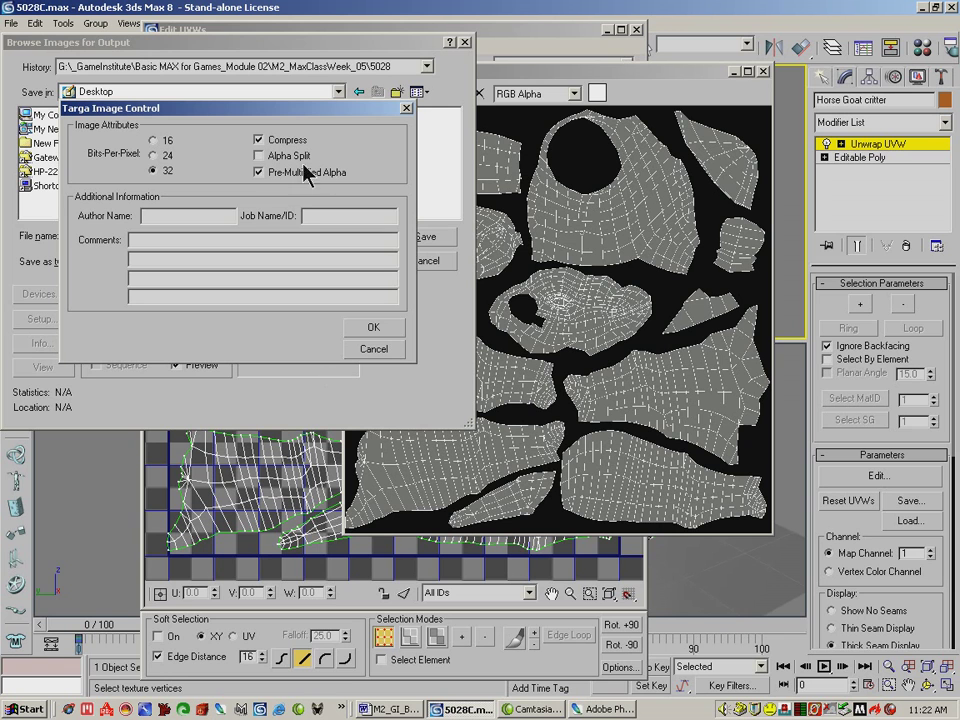
{"action": "left_click", "coordinate": [372, 331]}
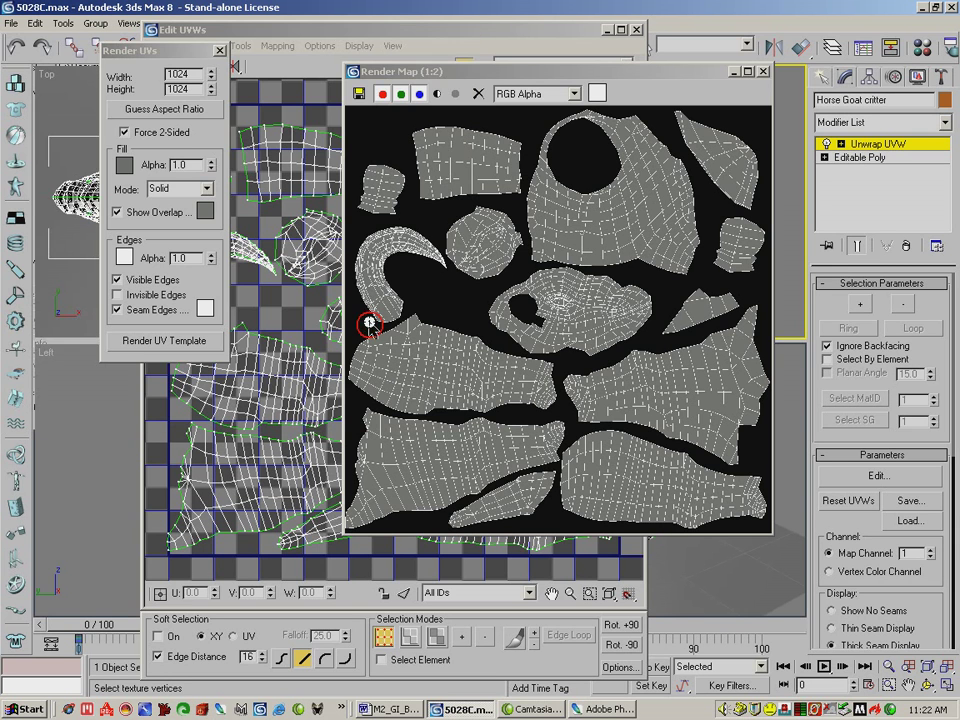
- Close the rendered map, the template render settings and the UV editor, and minimize 3ds Max
{"action": "left_click", "coordinate": [764, 72]}
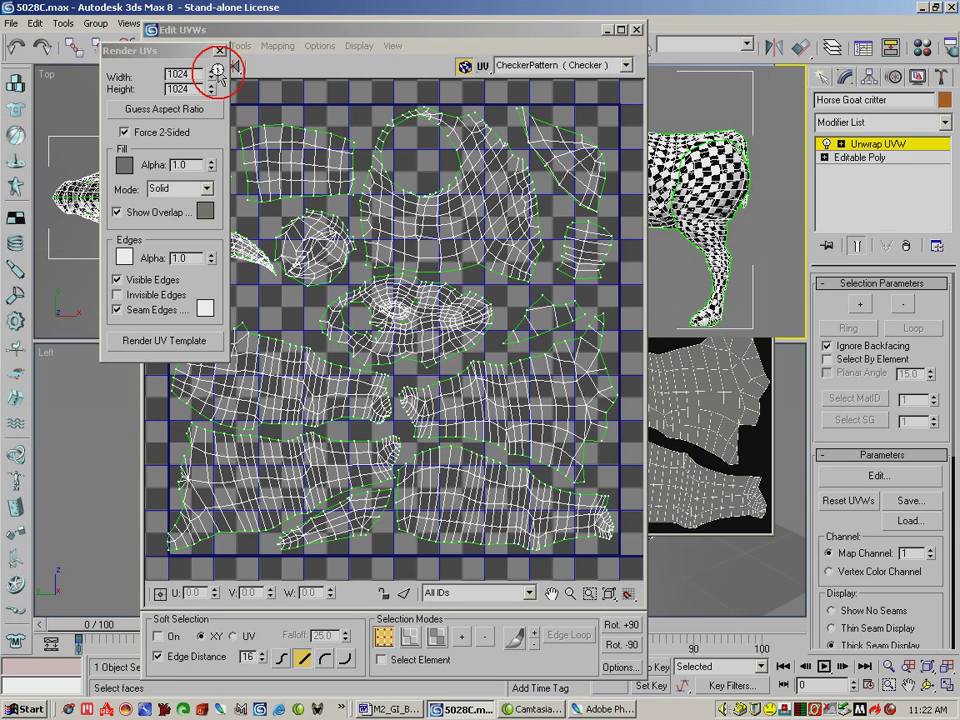
{"action": "left_click", "coordinate": [219, 50]}
{"action": "left_click", "coordinate": [638, 30]}
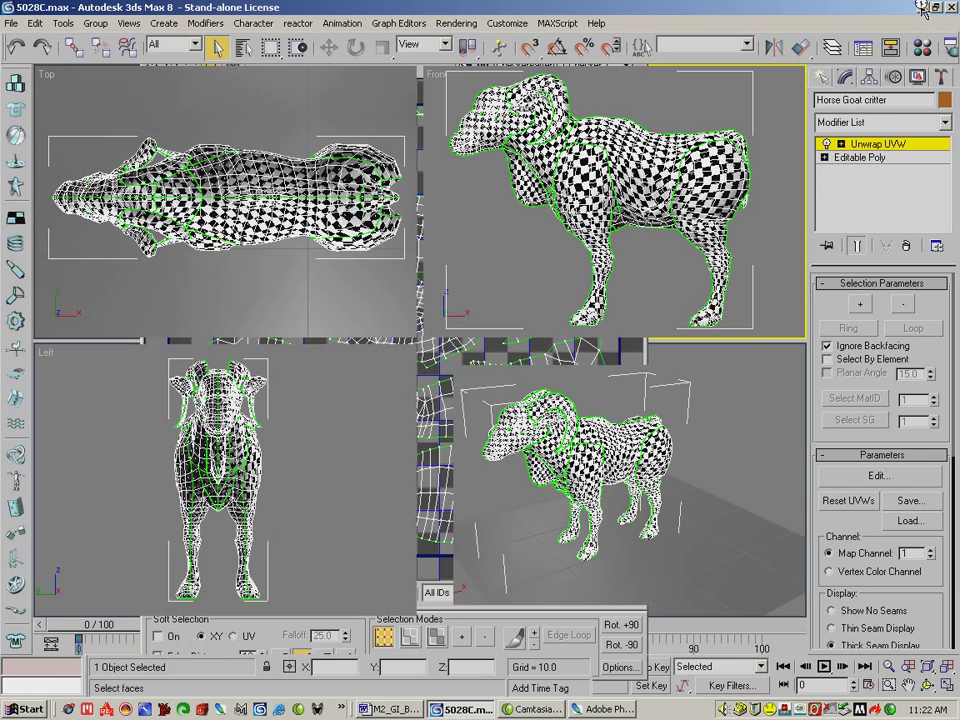
{"action": "left_click", "coordinate": [921, 8]}
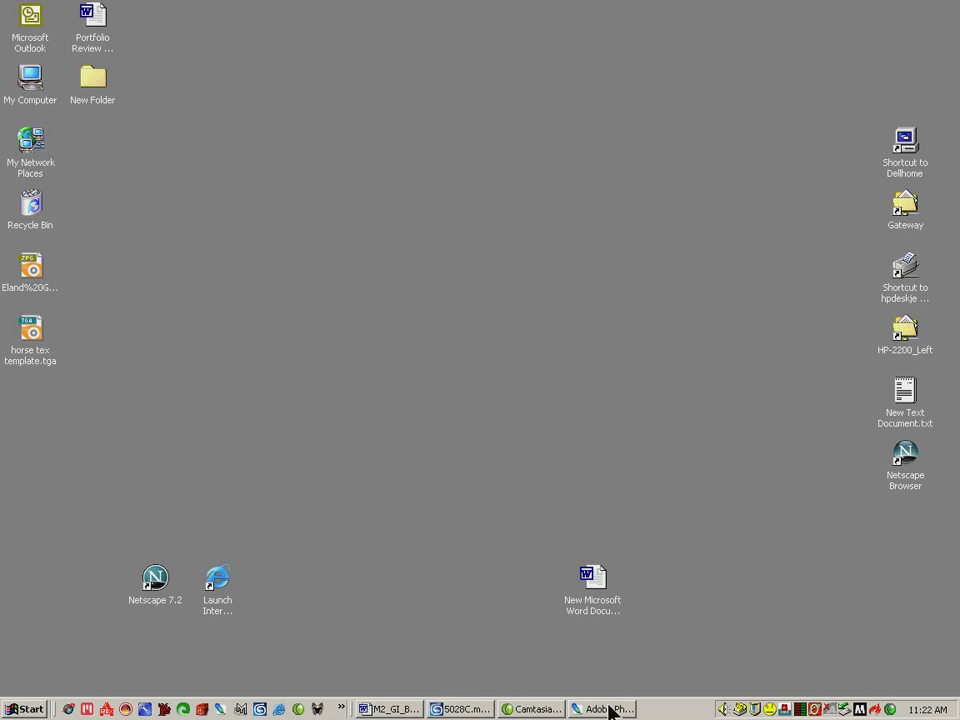
- Switch to Photoshop and open horse tex template.tga from the Desktop
{"action": "left_click", "coordinate": [605, 709]}
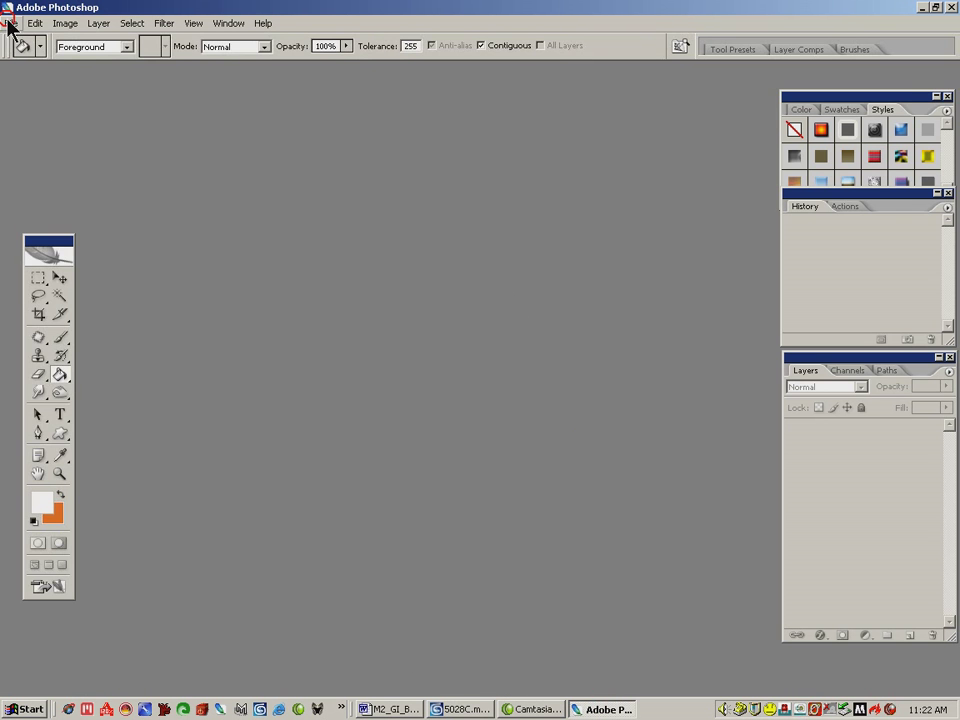
{"action": "left_click", "coordinate": [10, 22]}
{"action": "left_click", "coordinate": [28, 53]}
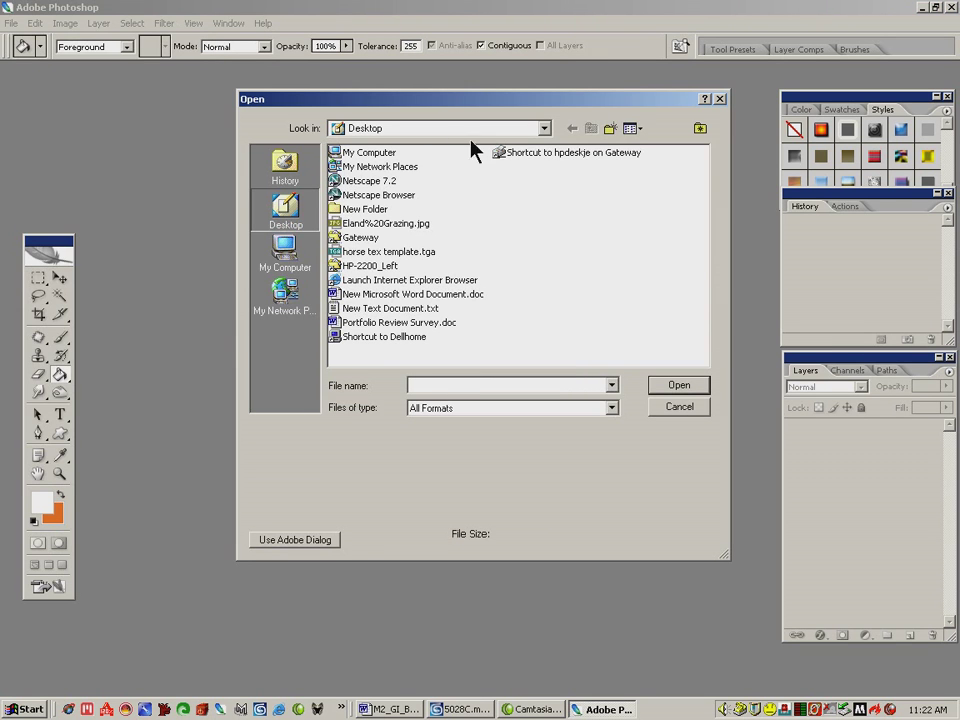
{"action": "left_click", "coordinate": [392, 252]}
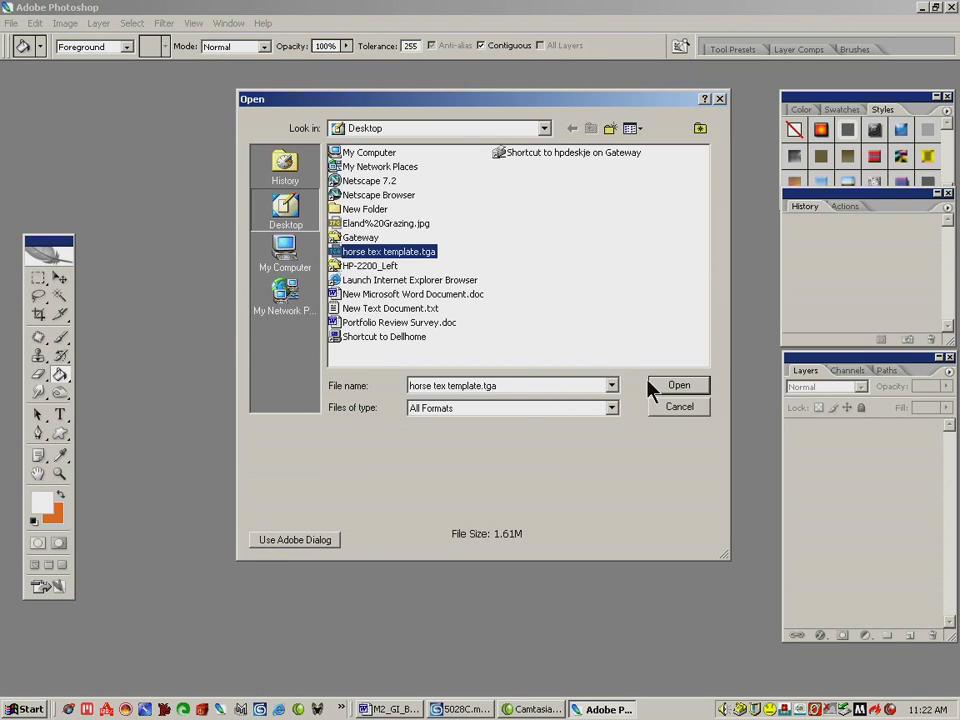
{"action": "left_click", "coordinate": [660, 385]}
{"action": "left_click", "coordinate": [568, 348]}
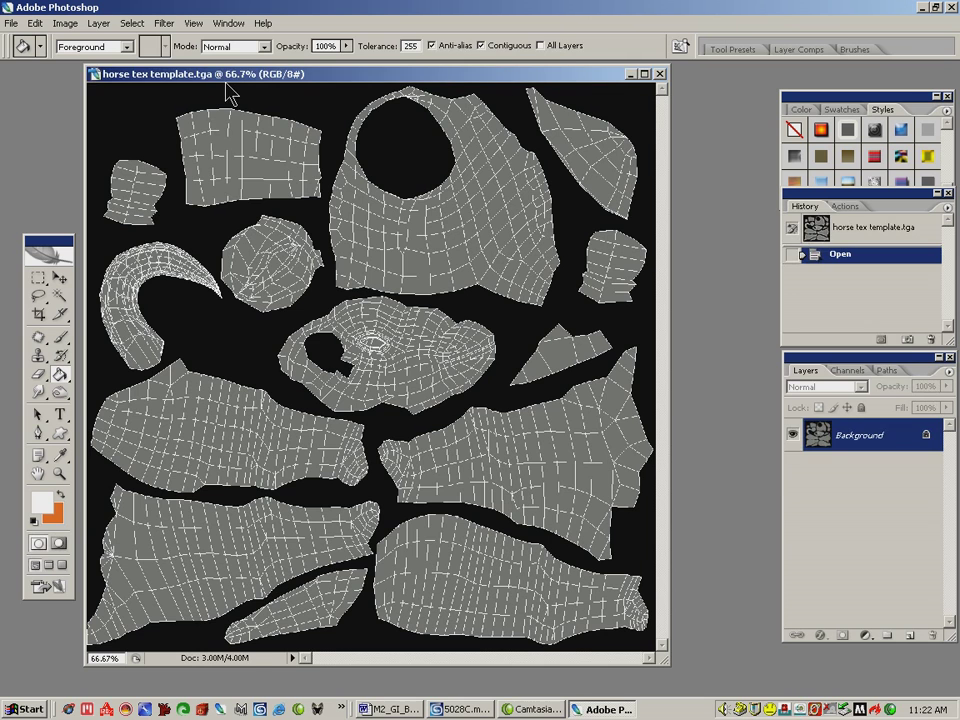
- Preview the Alpha 1 channel over the template, hide it again and return to the layer list
{"action": "left_click", "coordinate": [848, 370]}
{"action": "left_click", "coordinate": [792, 515]}
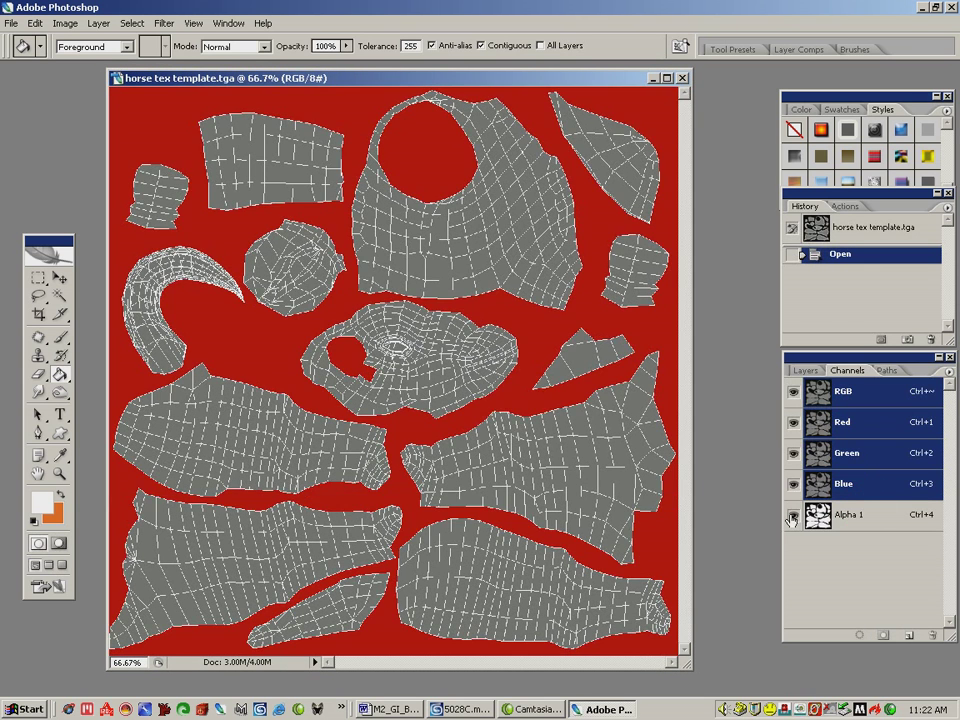
{"action": "left_click", "coordinate": [792, 515]}
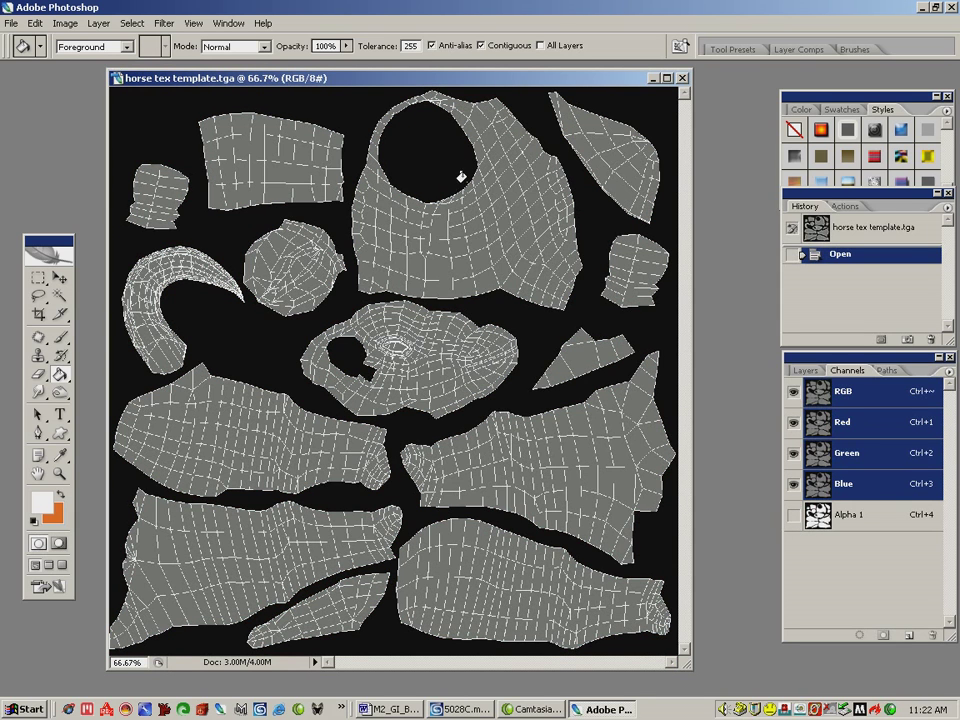
{"action": "left_click", "coordinate": [805, 370]}
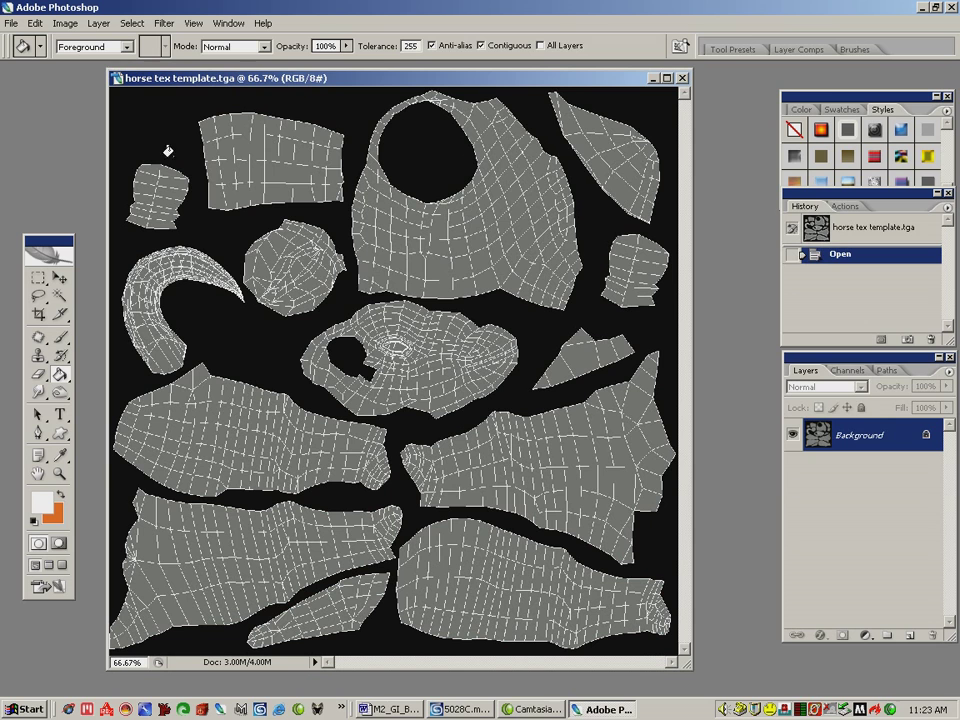
- Try inverting the colors of the Background layer and undo the inversion
{"action": "left_click", "coordinate": [64, 24]}
{"action": "mouse_move", "coordinate": [85, 66]}
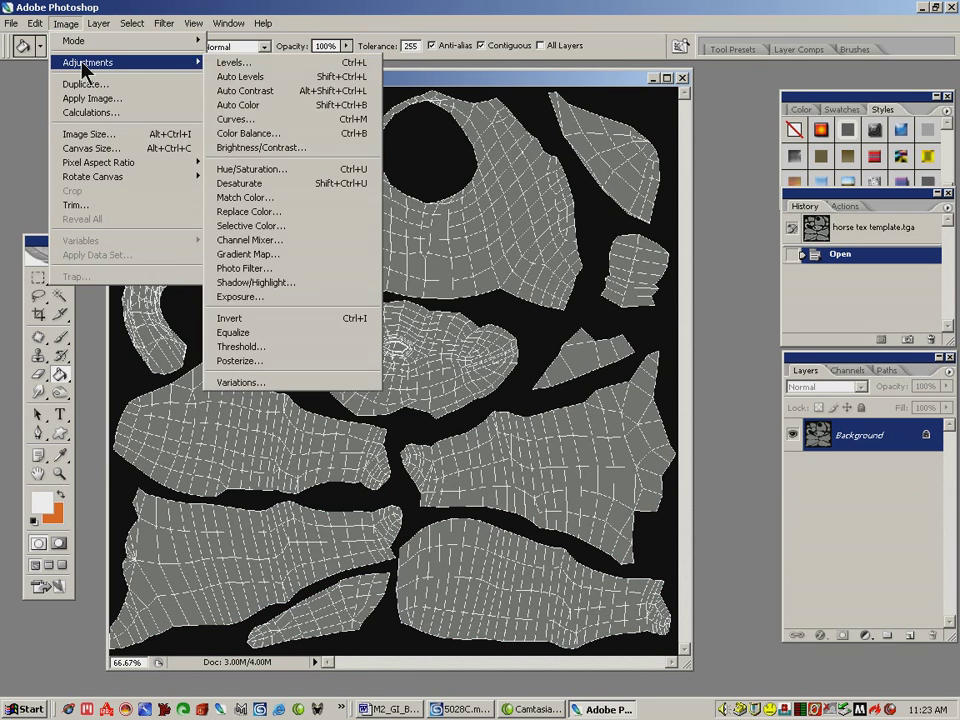
{"action": "left_click", "coordinate": [290, 320]}
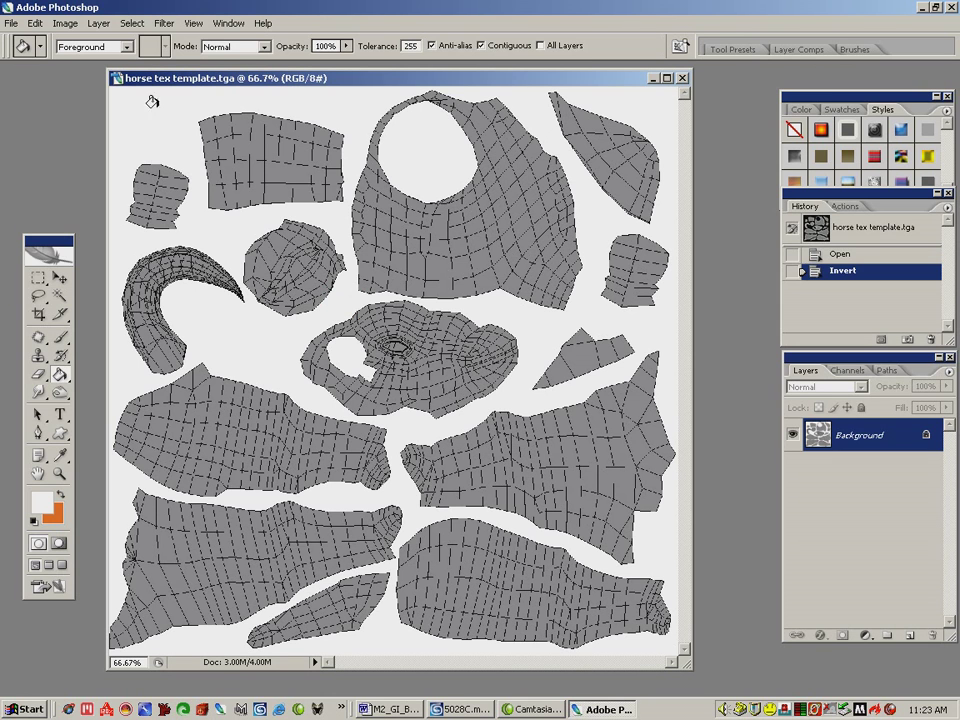
{"action": "left_click", "coordinate": [99, 23]}
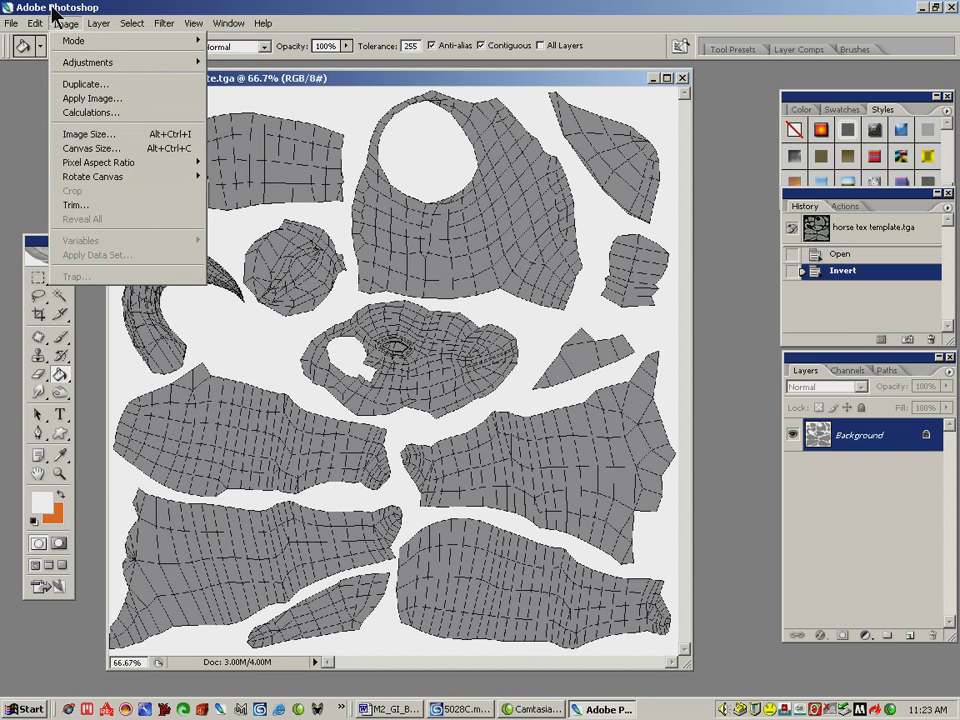
{"action": "left_click", "coordinate": [54, 12]}
{"action": "left_click", "coordinate": [36, 24]}
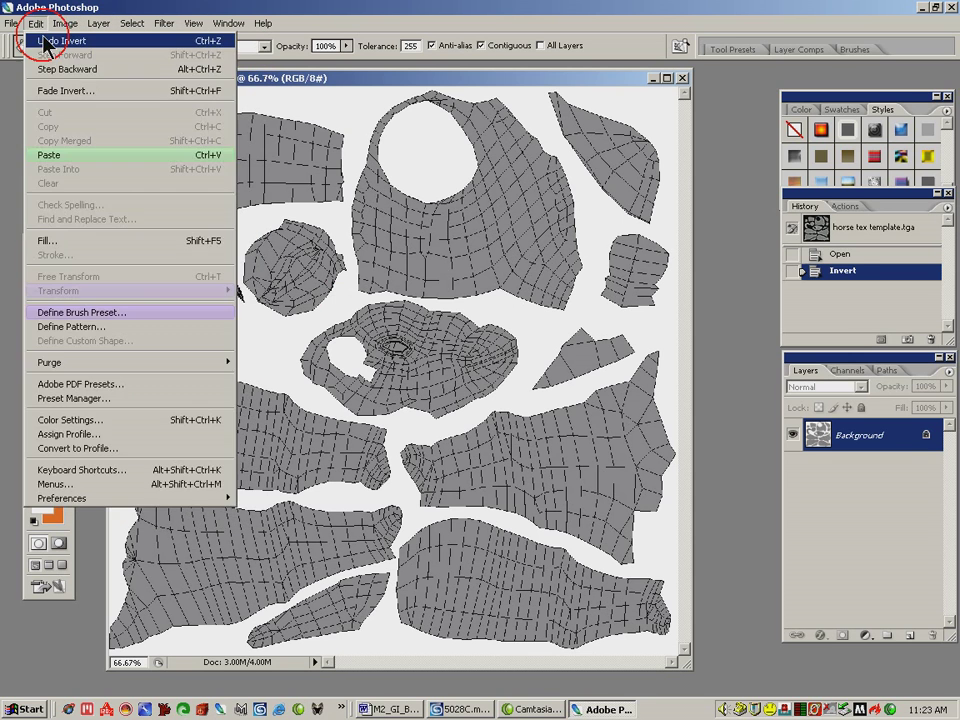
{"action": "left_click", "coordinate": [44, 42]}
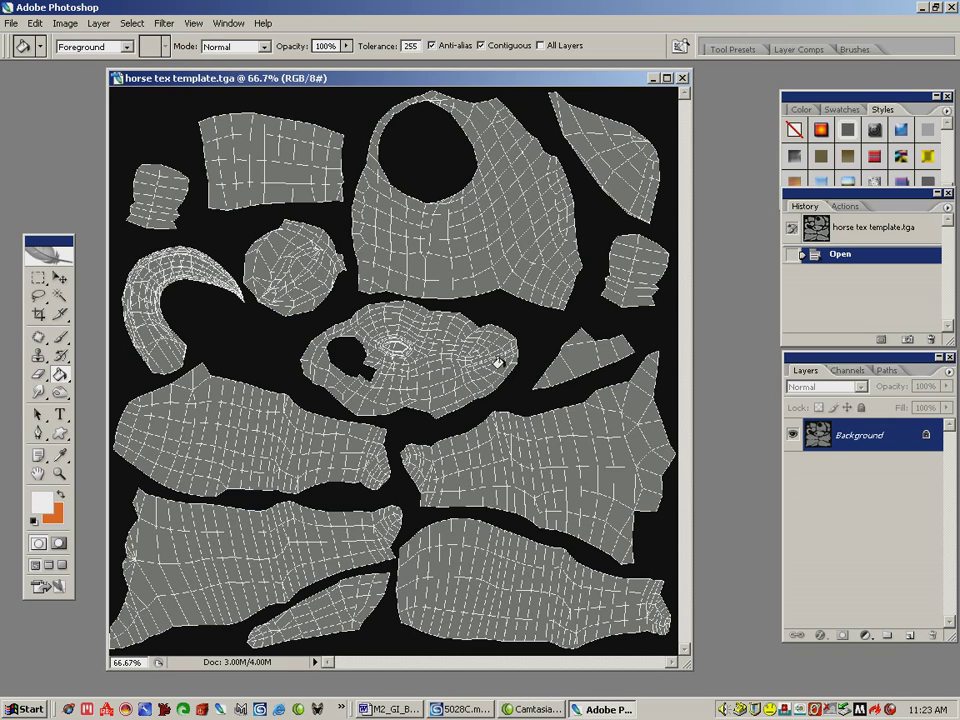